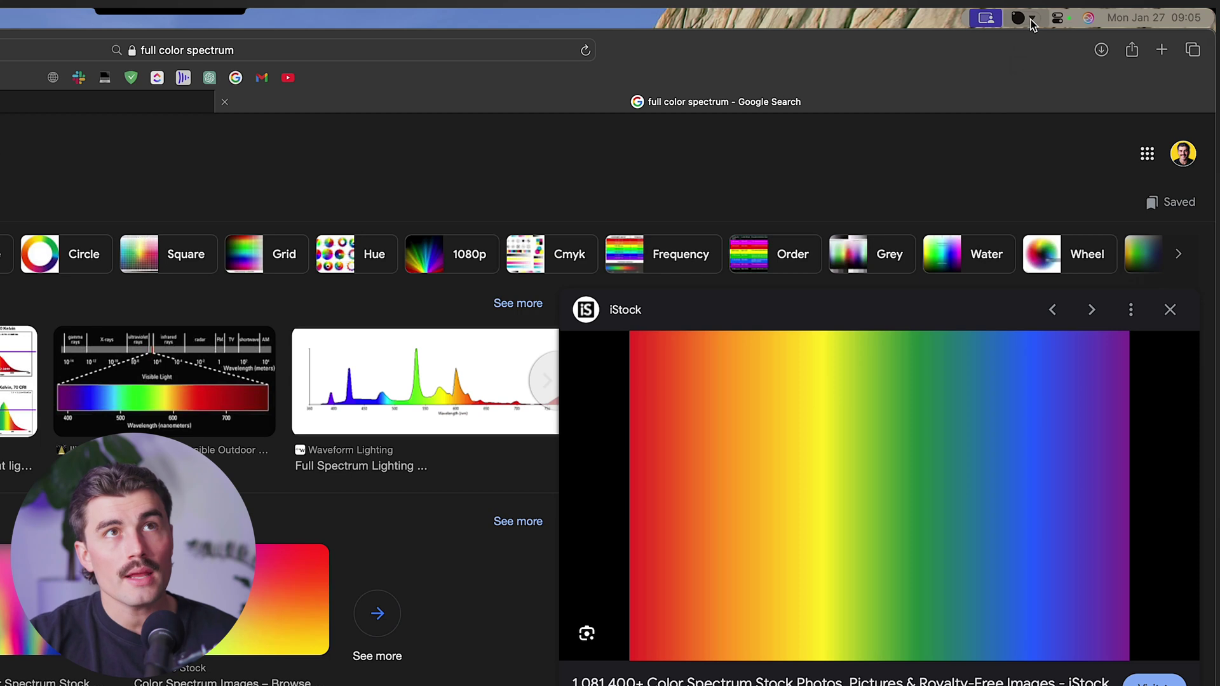
Step: Change the Inch Worm color in Your First Palette! to the more saturated green #98ed3c and return to the palette overview
{"action": "left_click", "coordinate": [1023, 18]}
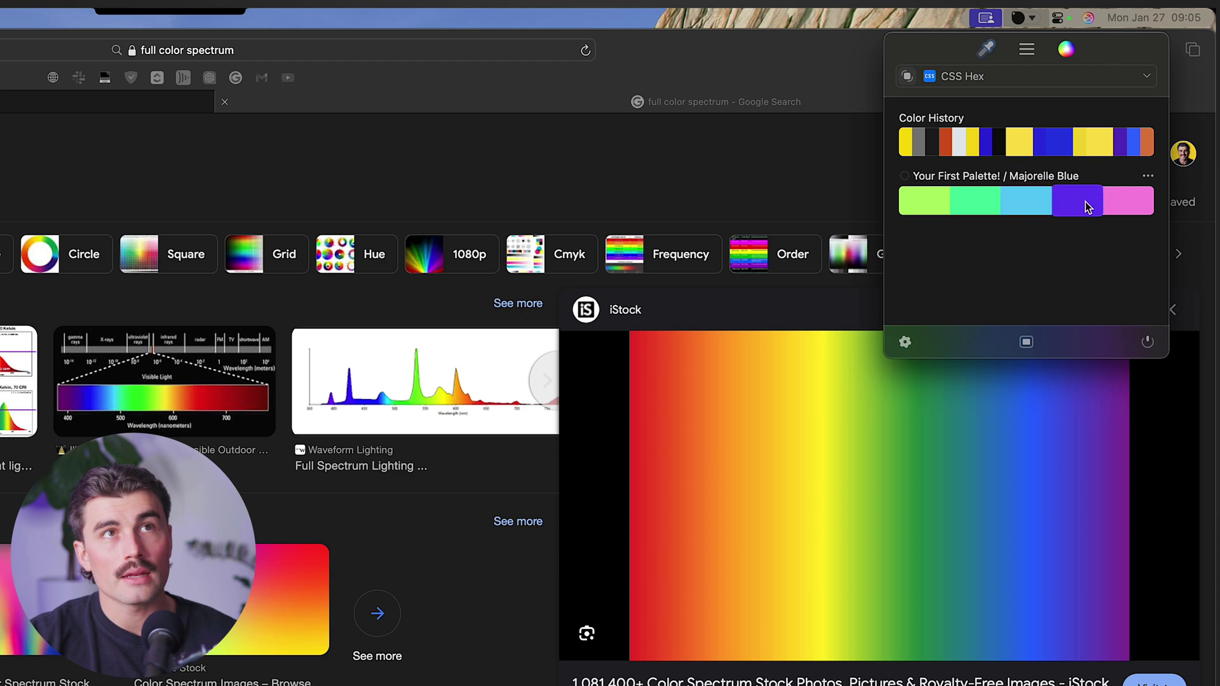
{"action": "left_click", "coordinate": [977, 183]}
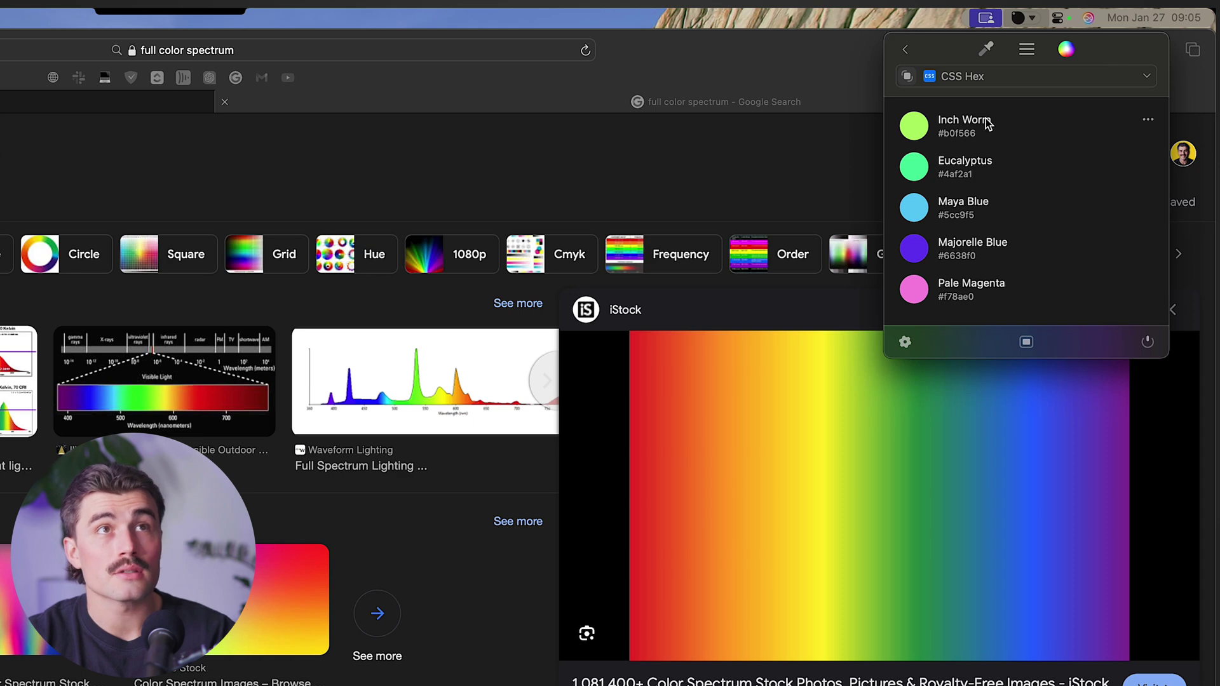
{"action": "left_click", "coordinate": [988, 123]}
{"action": "left_click_drag", "start_coordinate": [1052, 153], "coordinate": [1090, 157]}
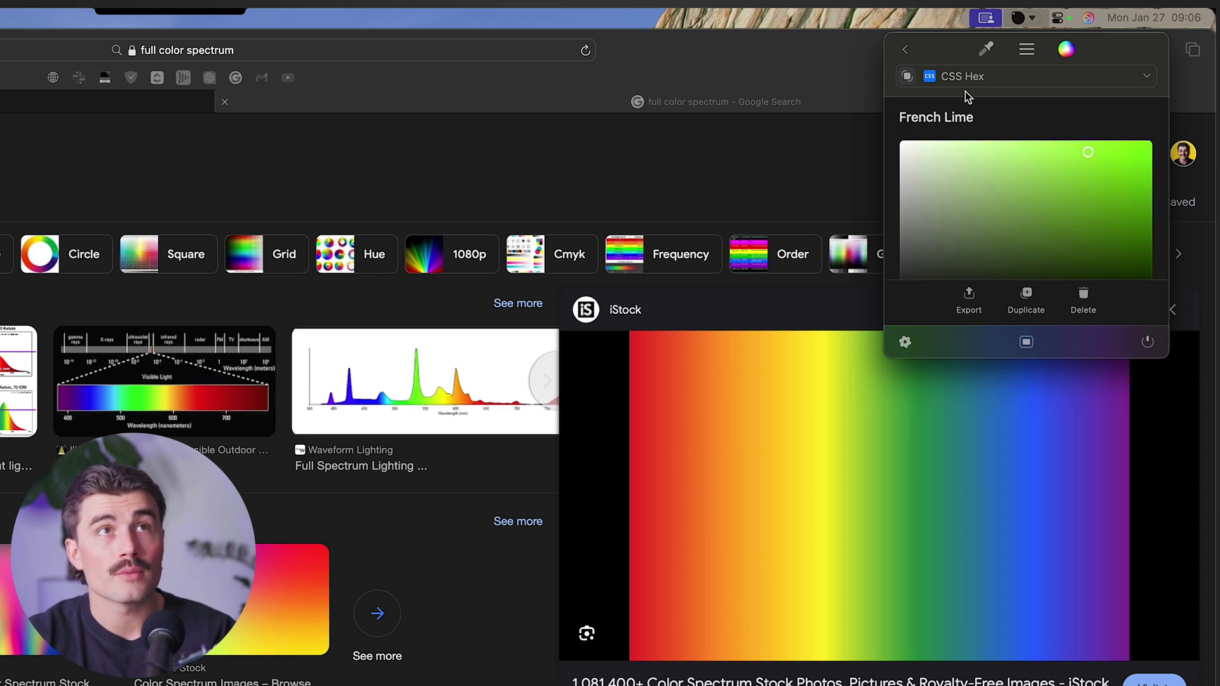
{"action": "left_click", "coordinate": [906, 51]}
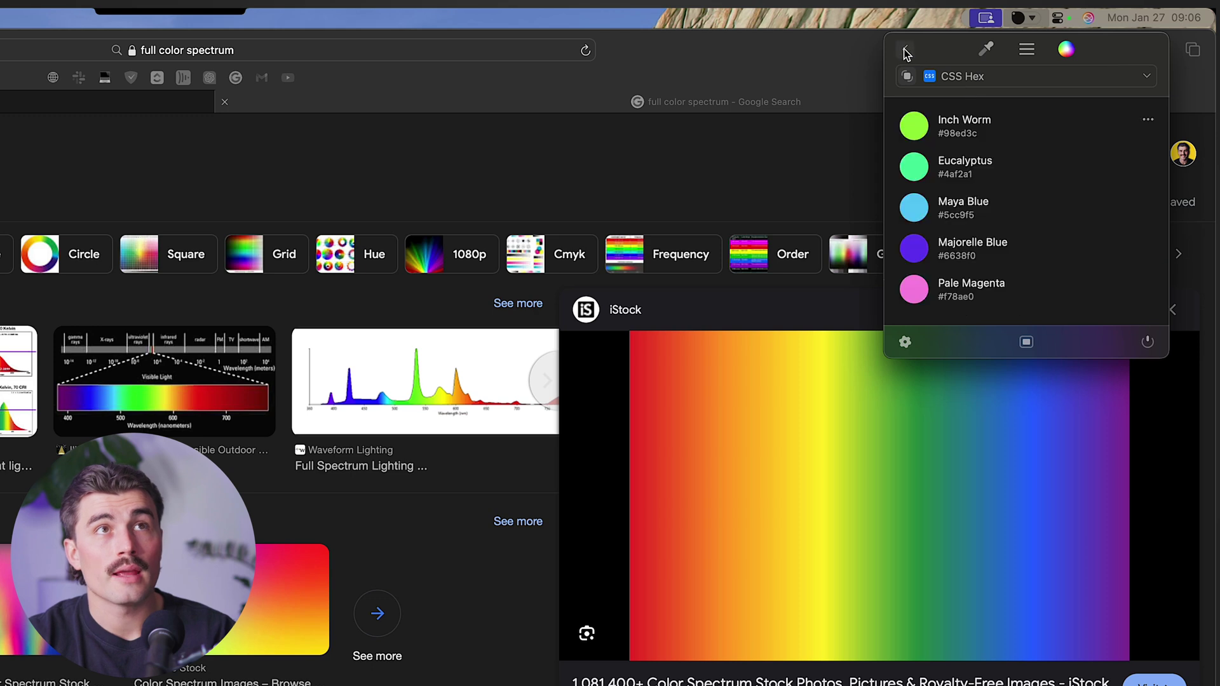
{"action": "left_click", "coordinate": [992, 131]}
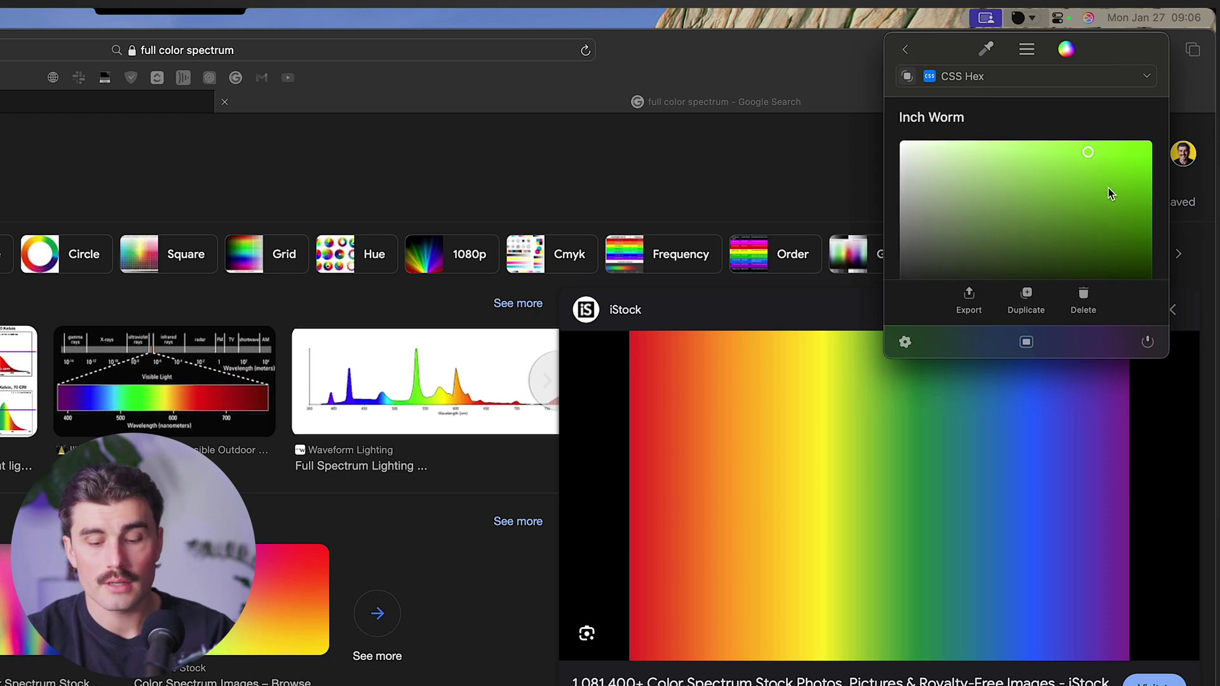
{"action": "left_click", "coordinate": [906, 49]}
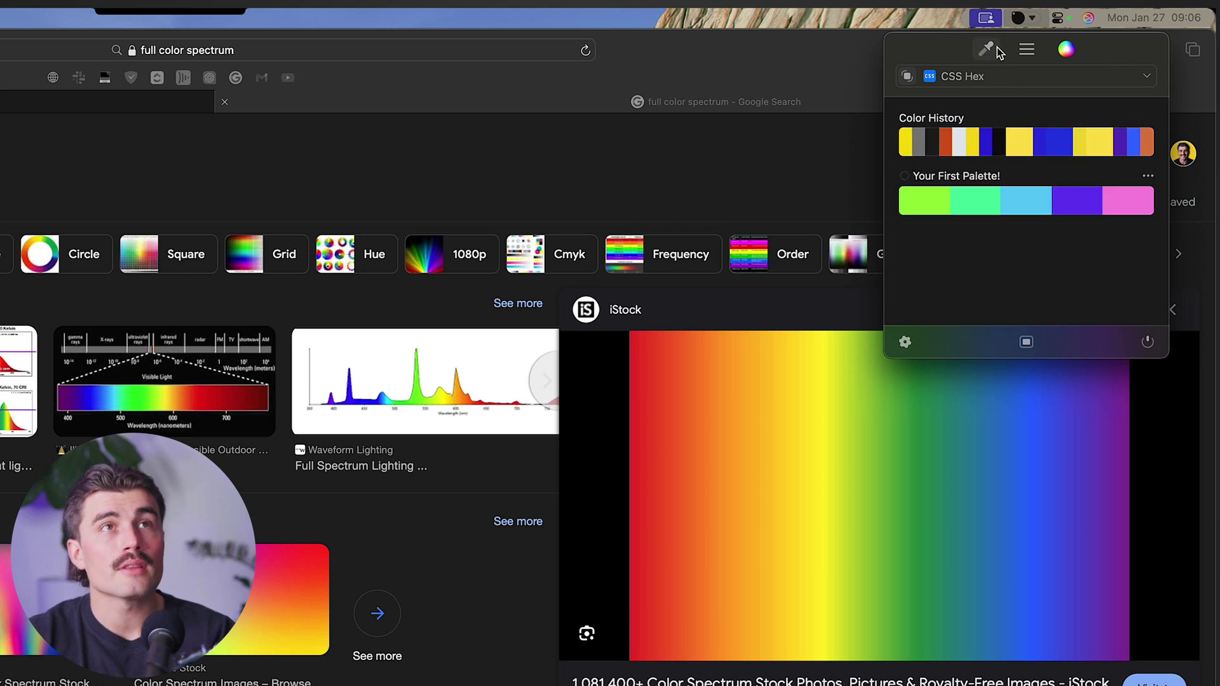
Step: Pick the red #d23a29 from the edge of the spectrum image and check it in the color history
{"action": "left_click", "coordinate": [995, 51]}
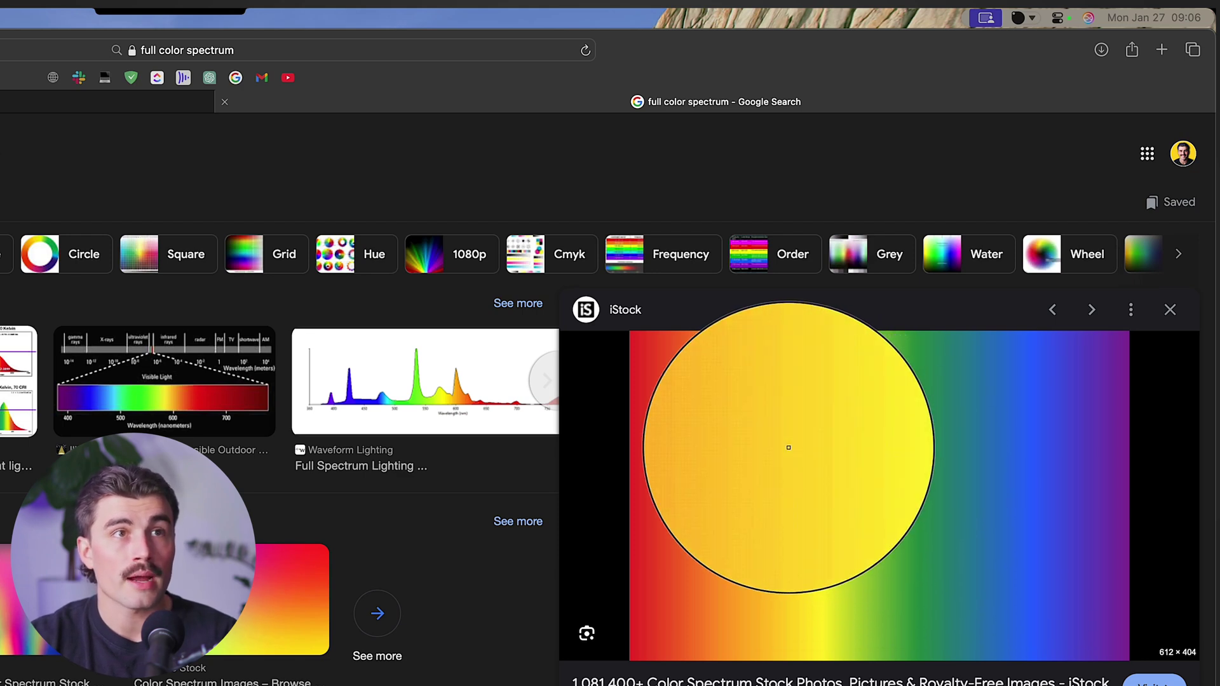
{"action": "mouse_move", "coordinate": [634, 405]}
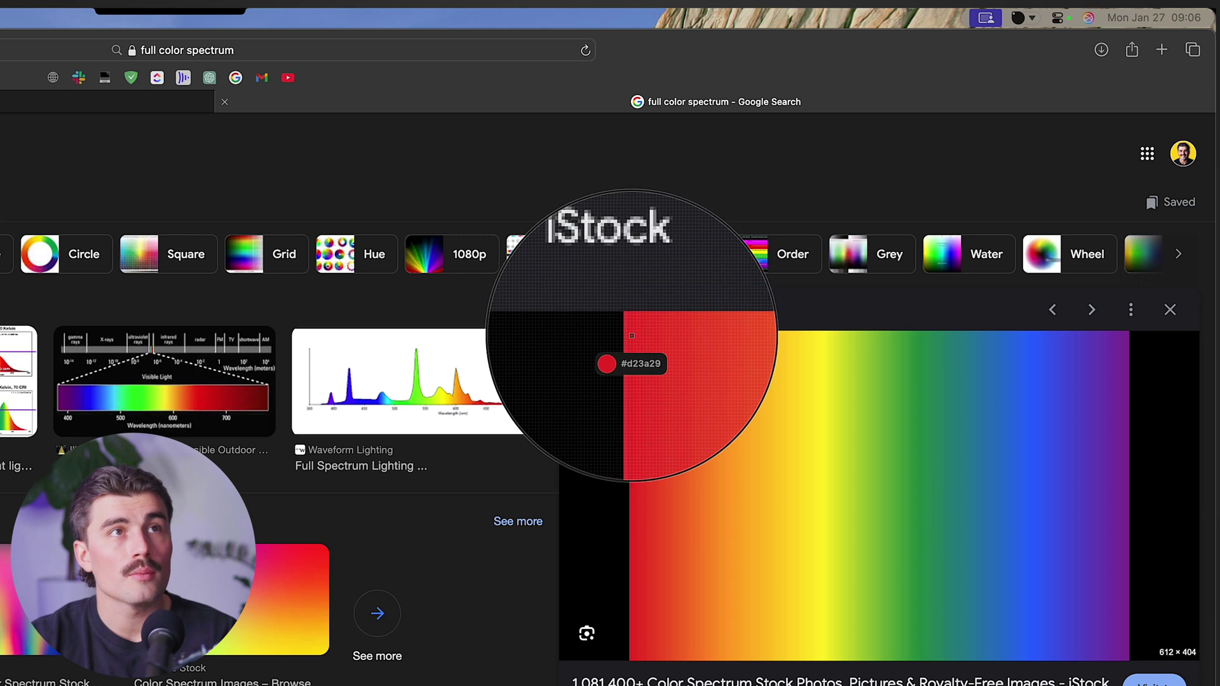
{"action": "left_click", "coordinate": [632, 336]}
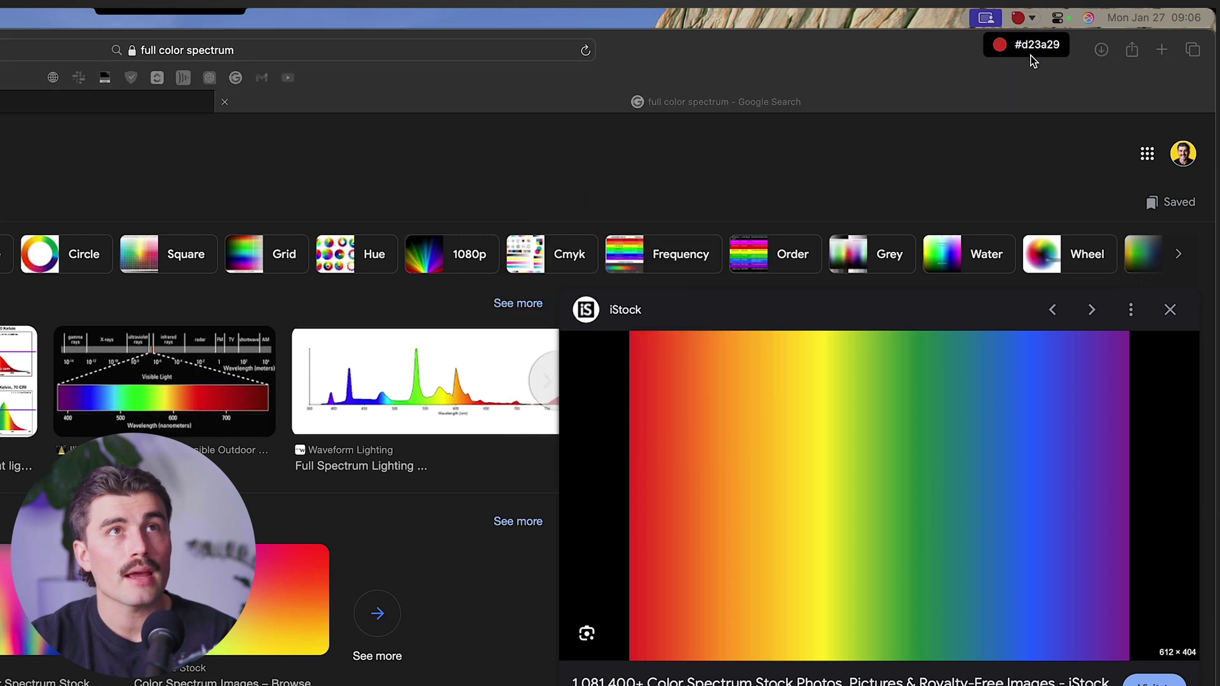
{"action": "left_click", "coordinate": [1020, 20]}
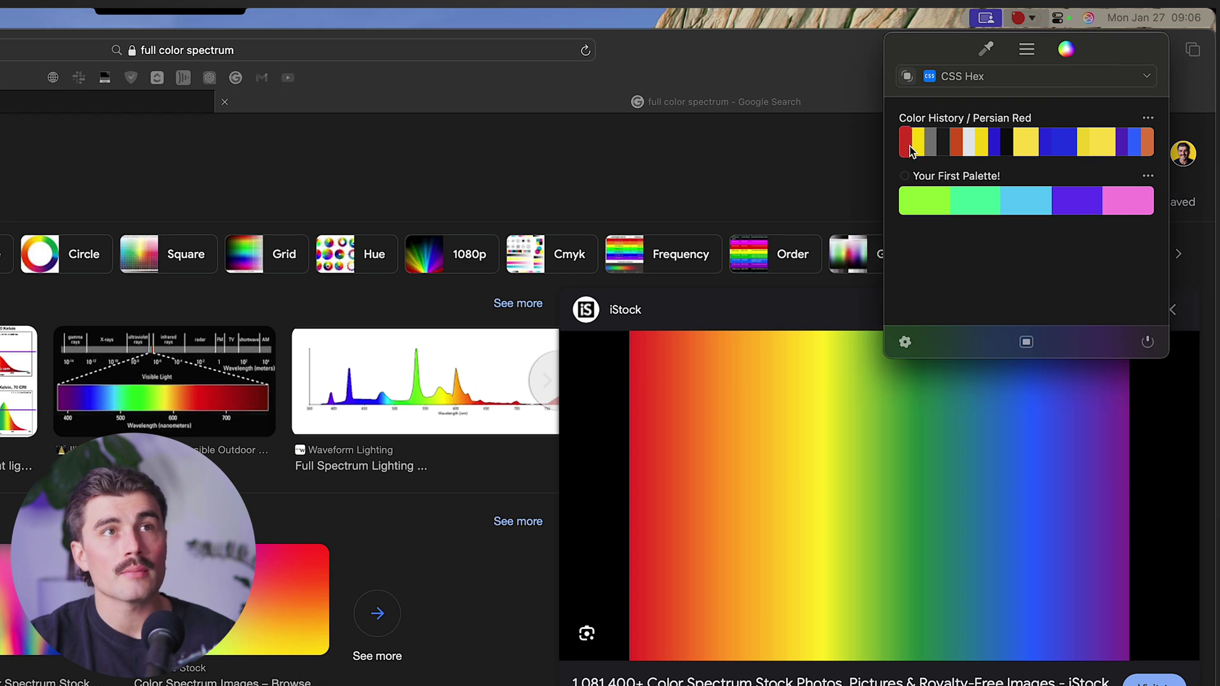
{"action": "left_click", "coordinate": [906, 506]}
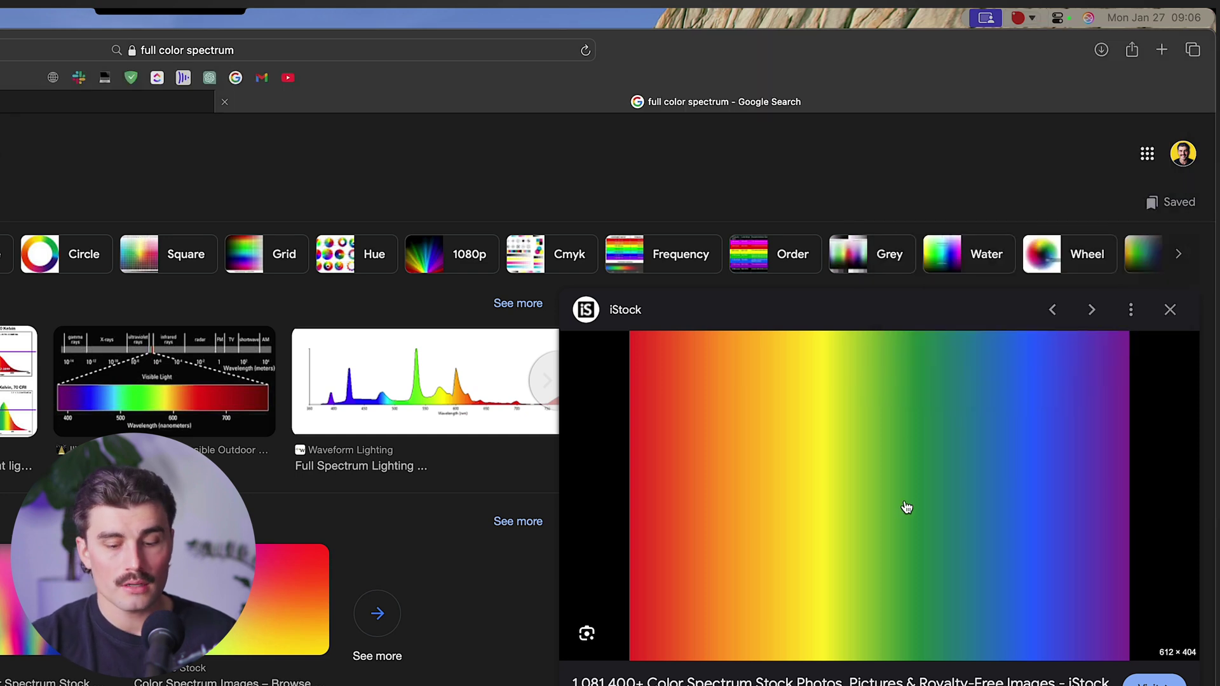
Step: Pick the green #4f9437 from the spectrum image and check it in the color history
{"action": "key", "text": "ctrl+alt+super+p"}
{"action": "left_click", "coordinate": [905, 503]}
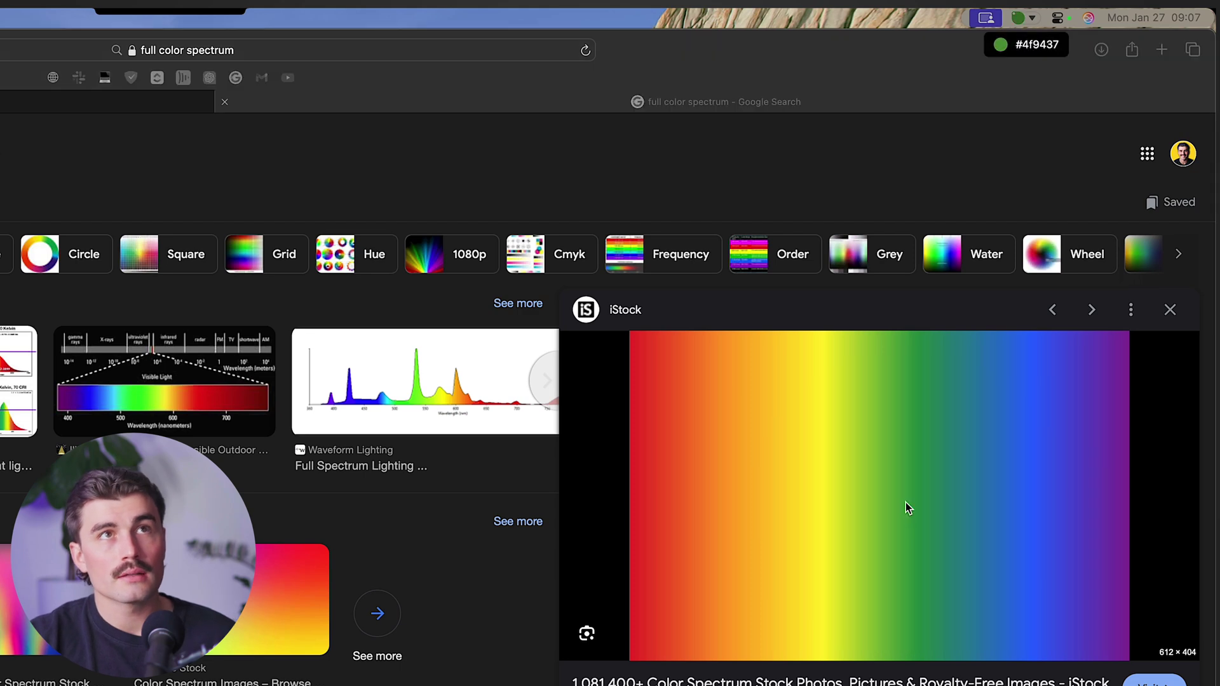
{"action": "left_click", "coordinate": [1035, 20]}
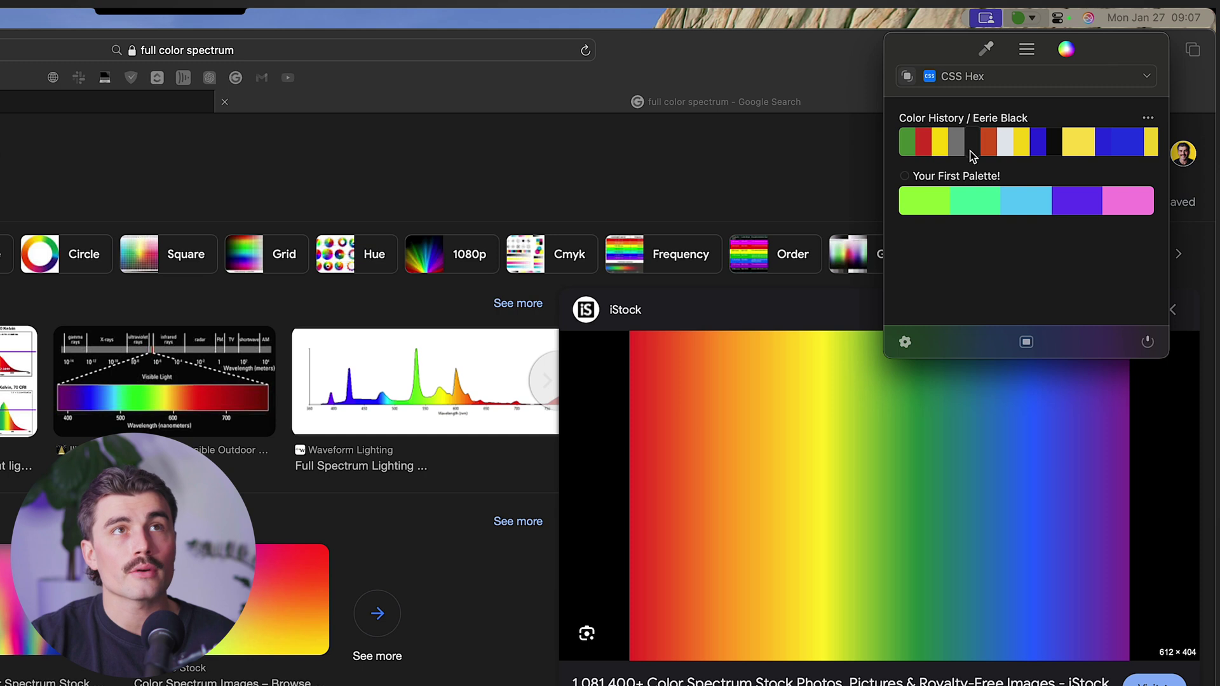
{"action": "left_click", "coordinate": [804, 493]}
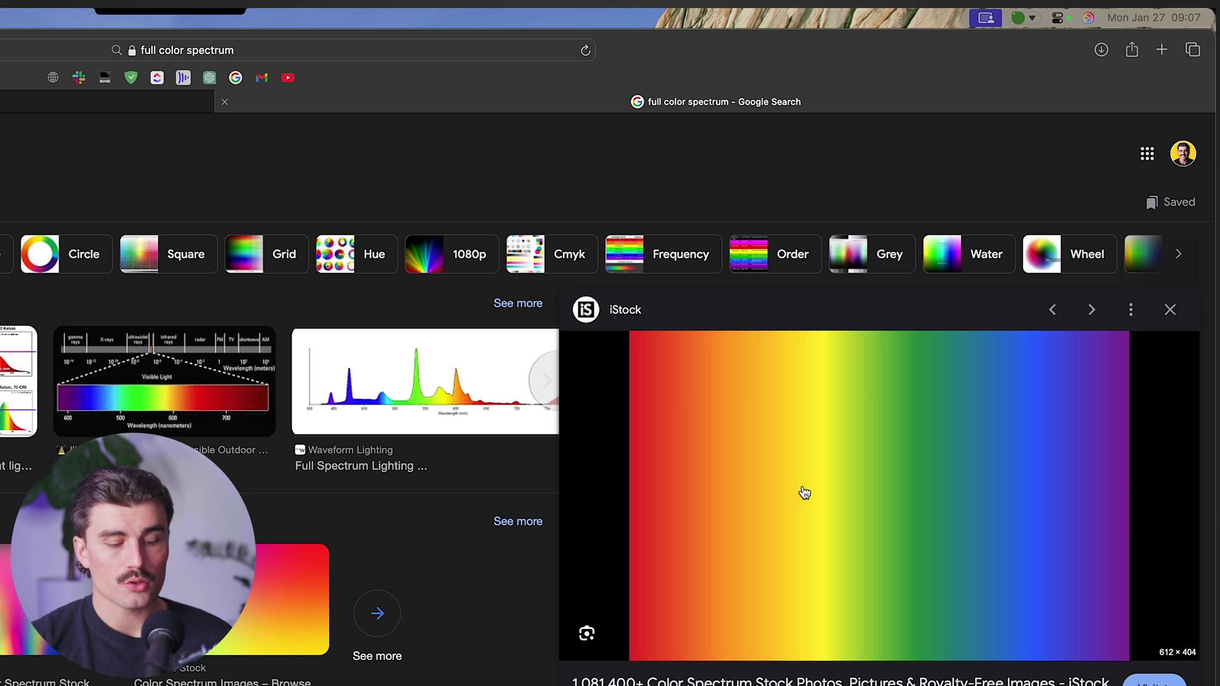
Step: Use the Multiple Colors picker to sample red, yellow, green, blue and purple across the spectrum image
{"action": "key", "text": "super+shift+p"}
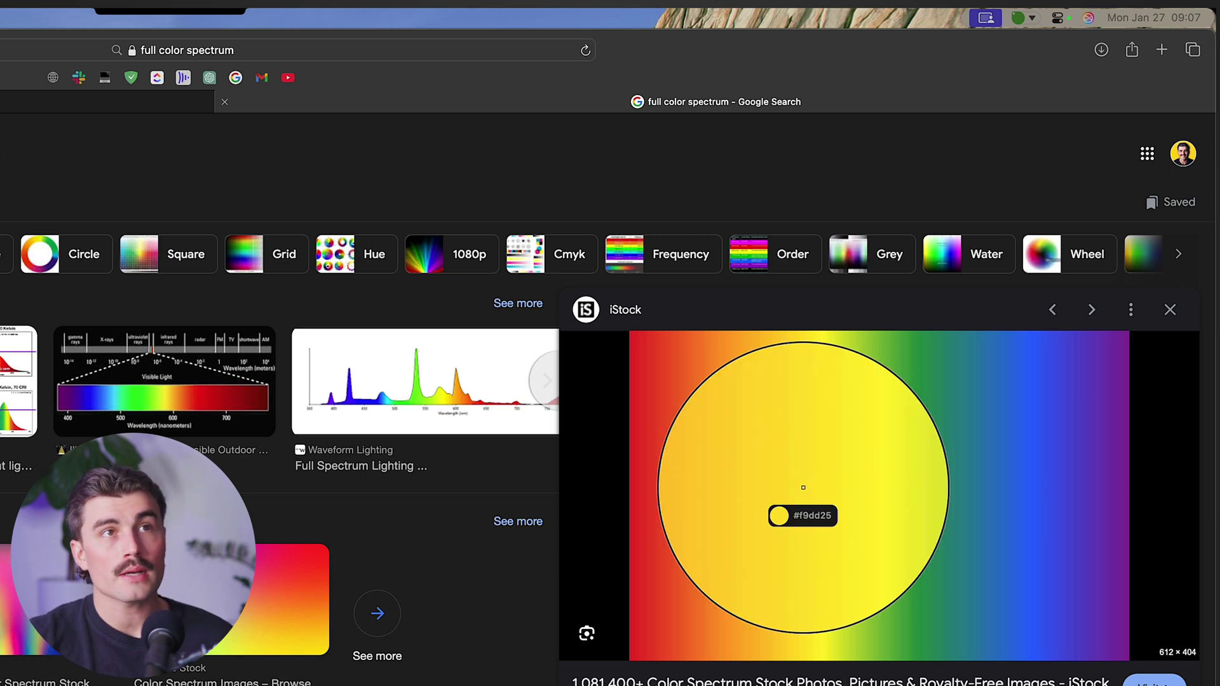
{"action": "right_click", "coordinate": [803, 487]}
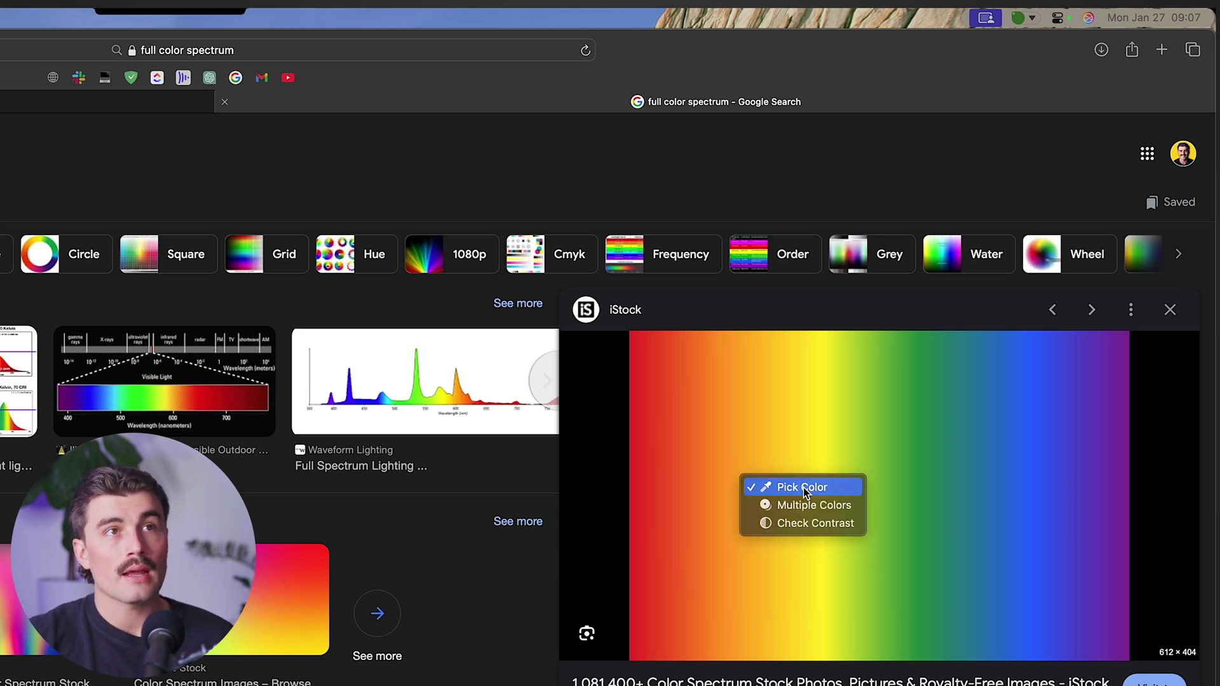
{"action": "left_click", "coordinate": [834, 512]}
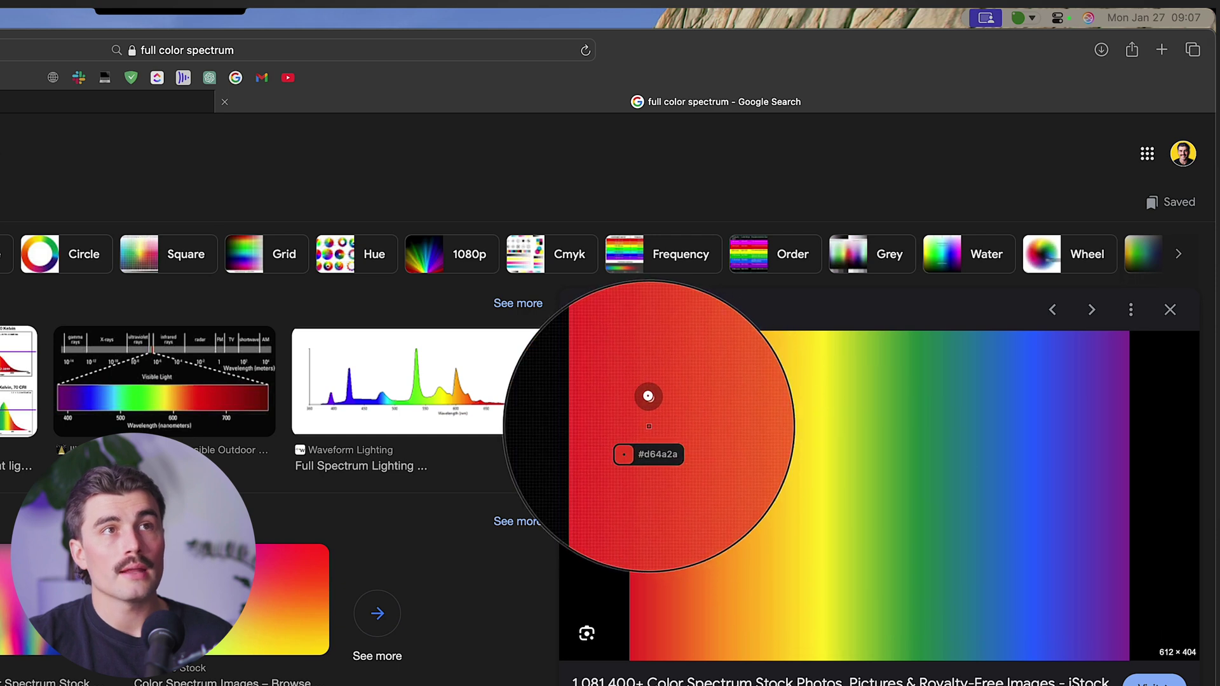
{"action": "left_click", "coordinate": [649, 396]}
{"action": "left_click", "coordinate": [778, 423]}
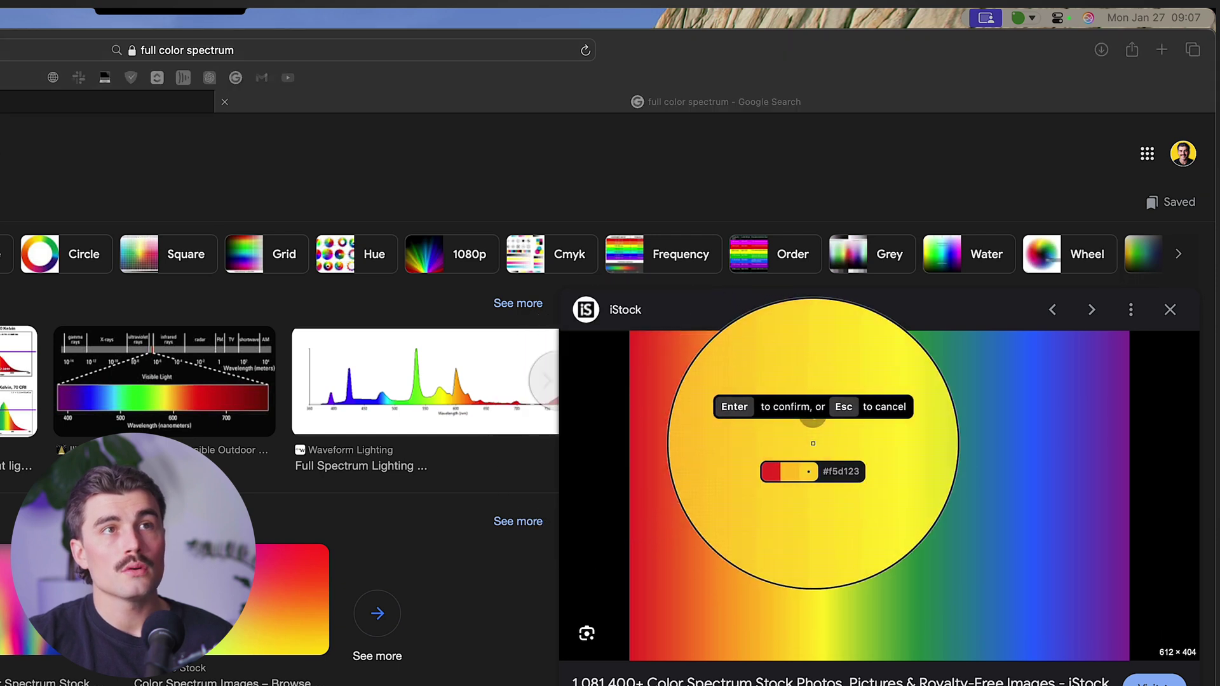
{"action": "left_click", "coordinate": [945, 442]}
{"action": "left_click", "coordinate": [1048, 442]}
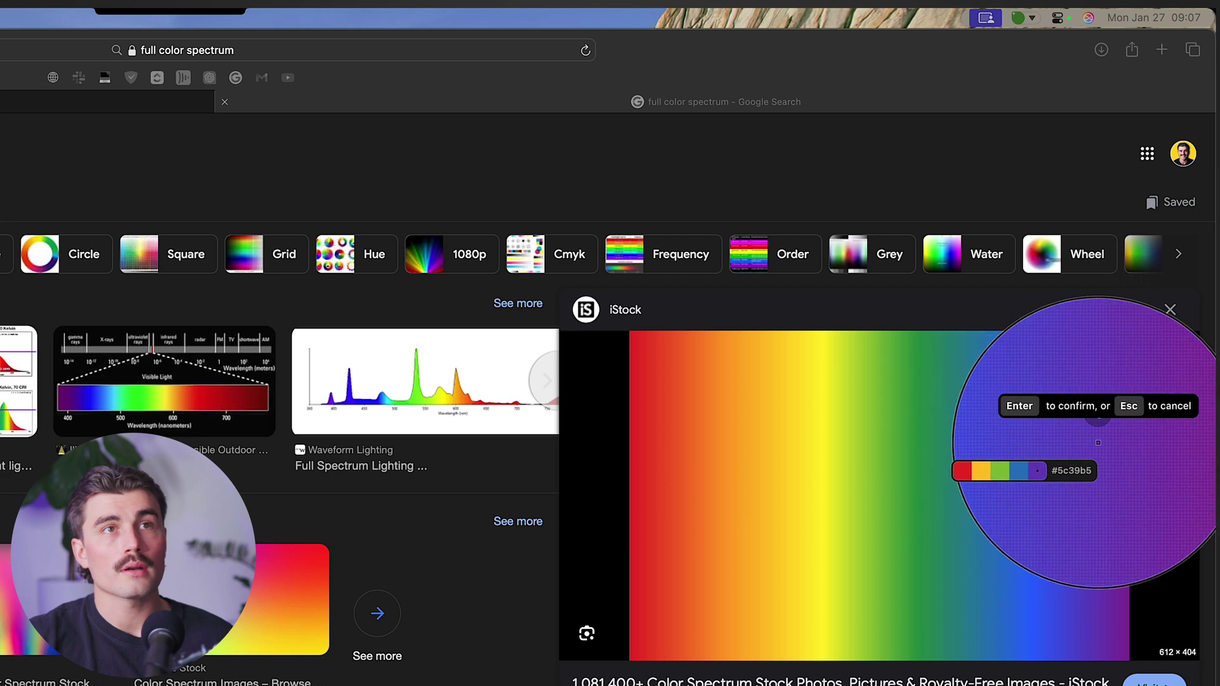
{"action": "left_click", "coordinate": [1109, 443]}
Step: Save the five sampled colors as a new palette and view it in the palette overview
{"action": "key", "text": "Return"}
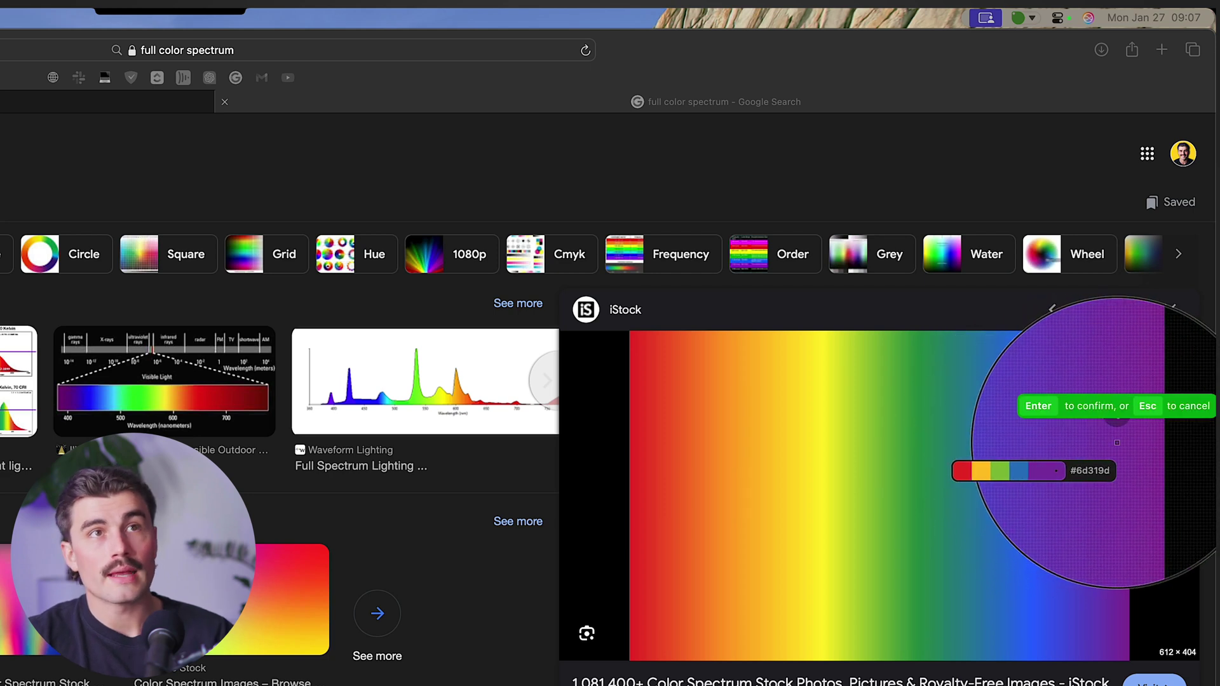
{"action": "left_click", "coordinate": [1113, 464]}
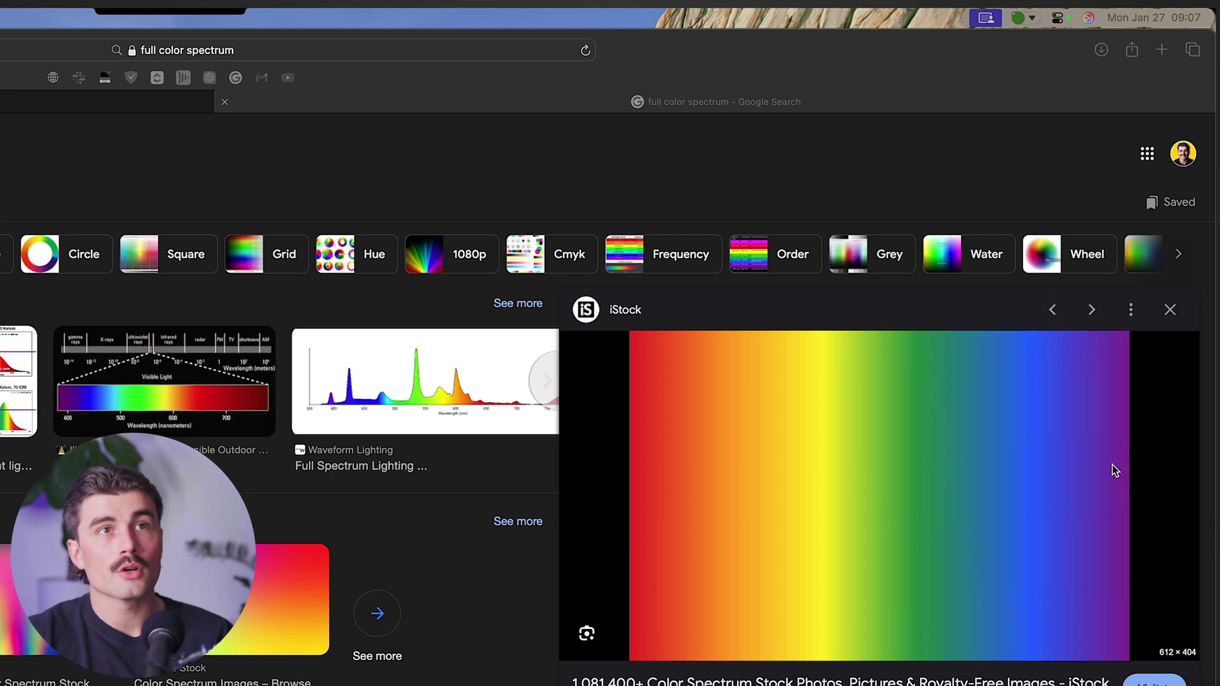
{"action": "left_click", "coordinate": [1034, 19]}
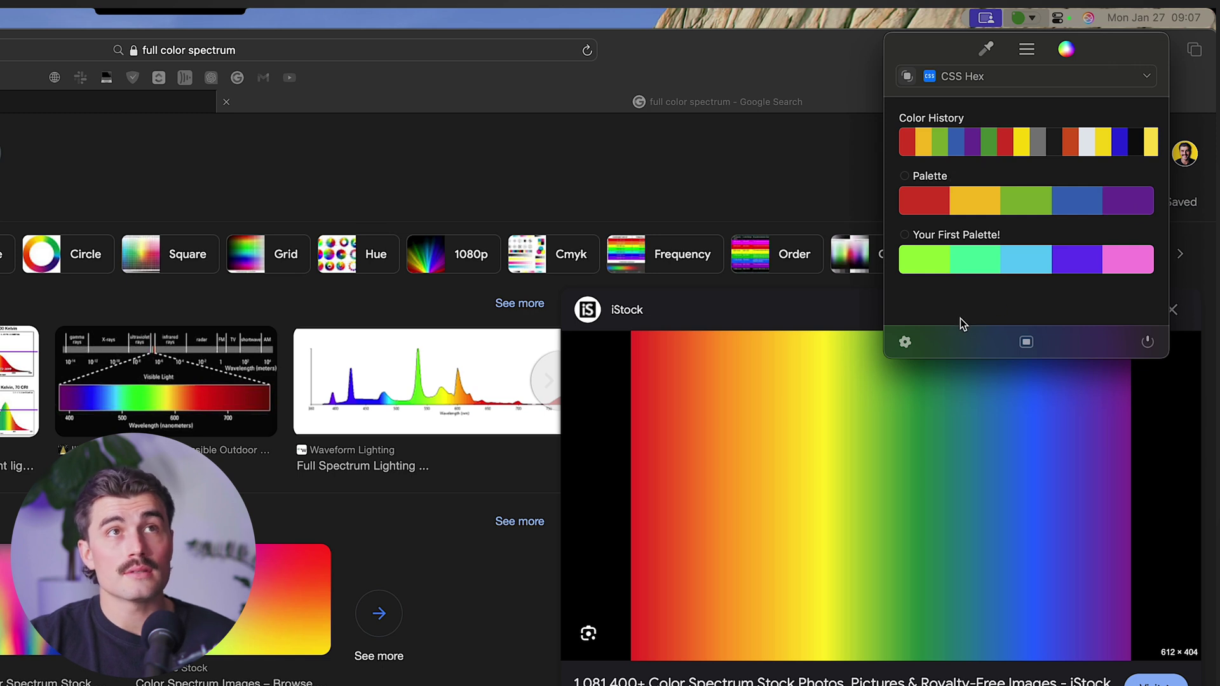
{"action": "left_click", "coordinate": [854, 486]}
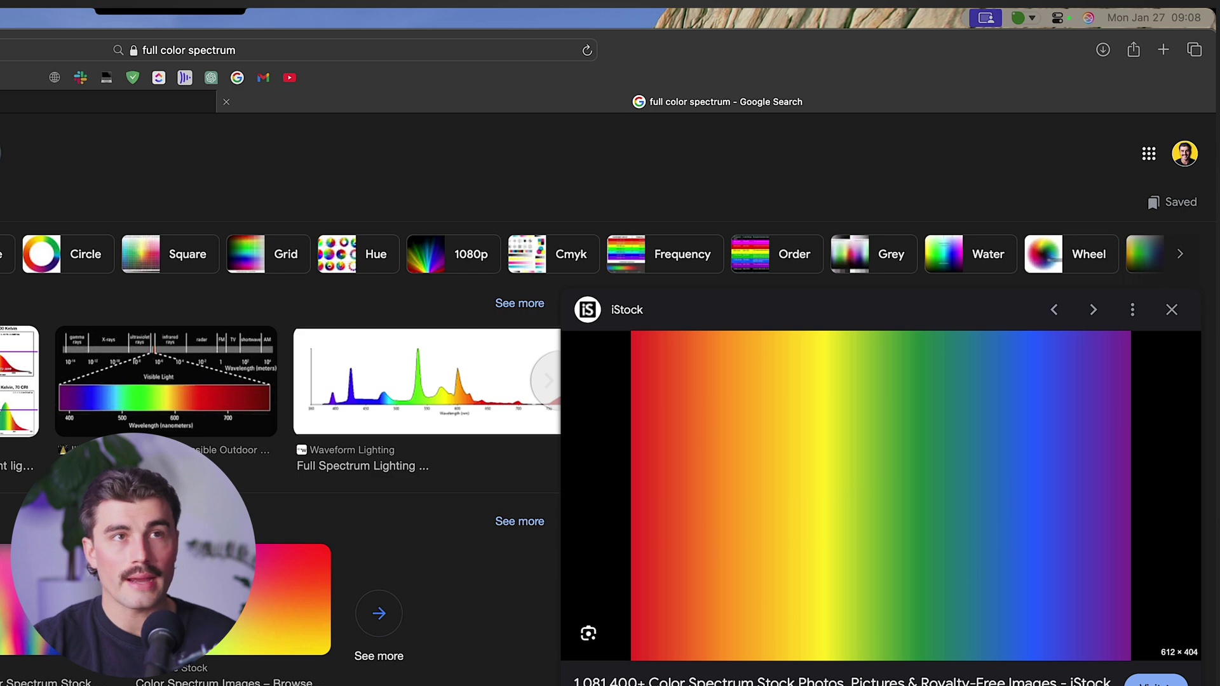
Step: Check the contrast between the black area beside the spectrum and the white chart background, and save both colors as a new palette
{"action": "key", "text": "super+shift+p"}
{"action": "right_click", "coordinate": [767, 473]}
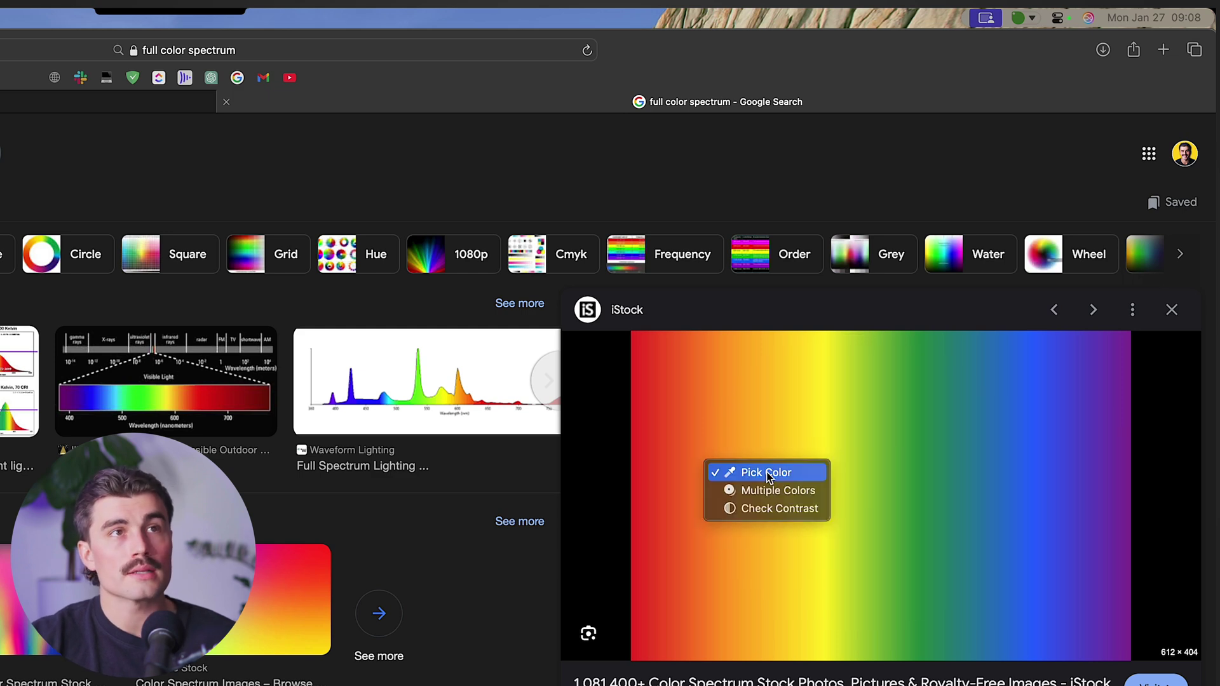
{"action": "left_click", "coordinate": [769, 509]}
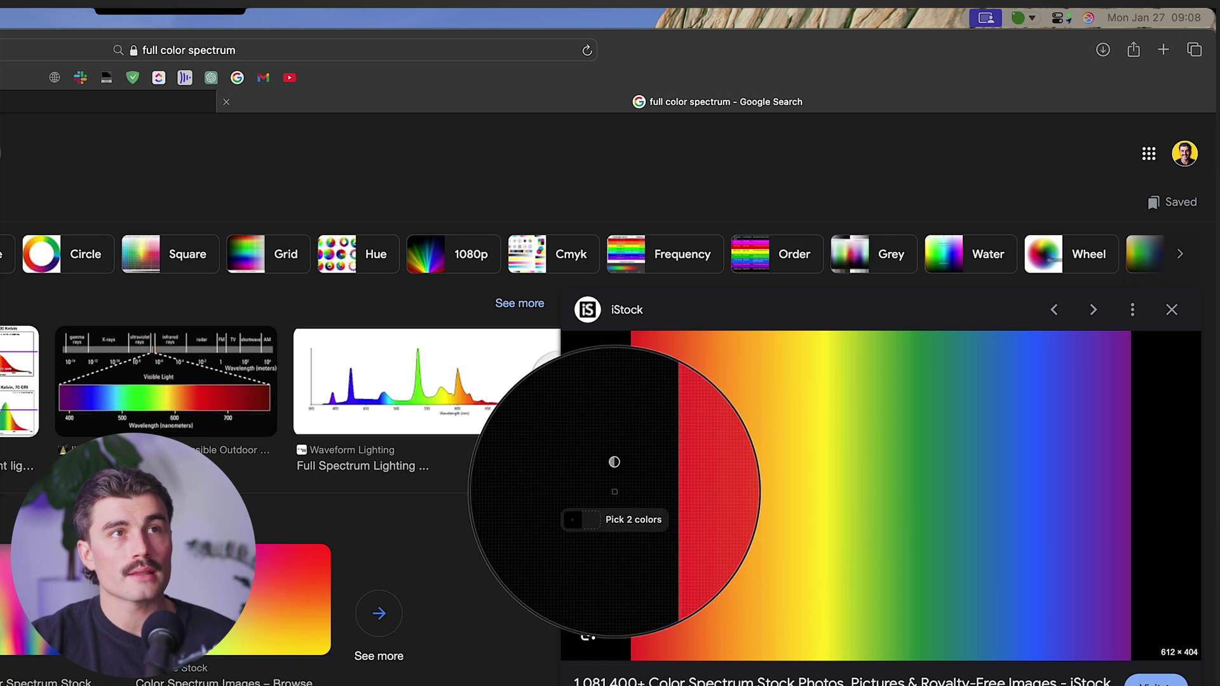
{"action": "left_click", "coordinate": [611, 492]}
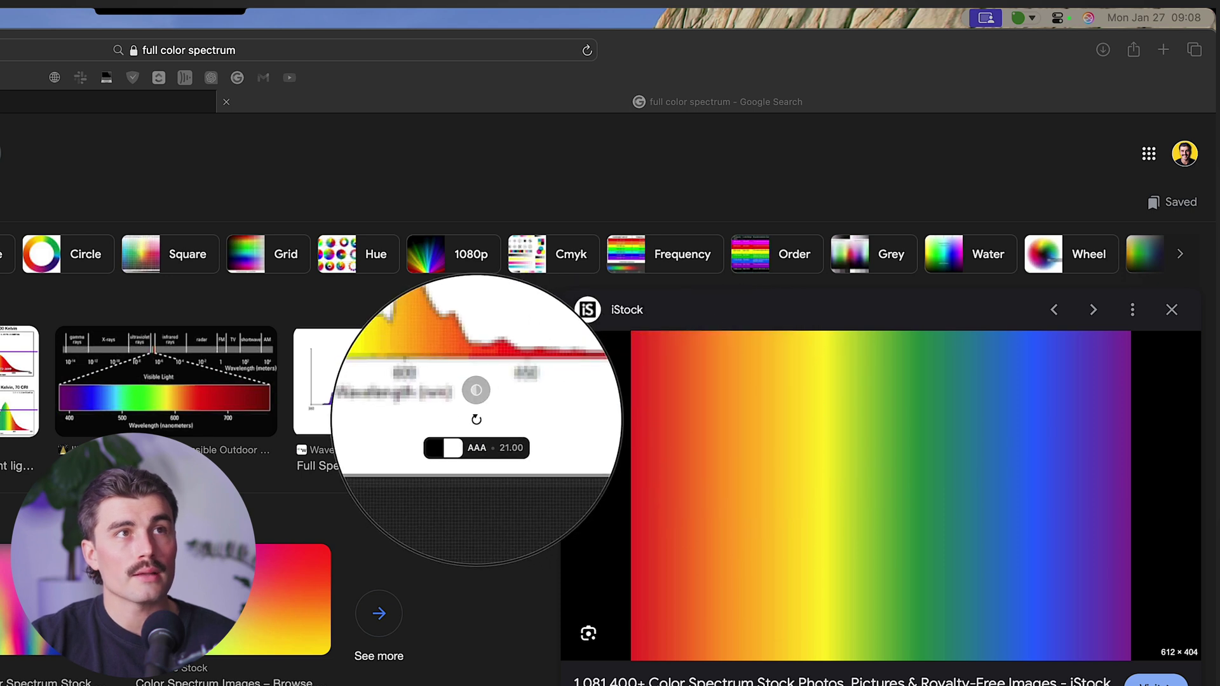
{"action": "left_click", "coordinate": [493, 392]}
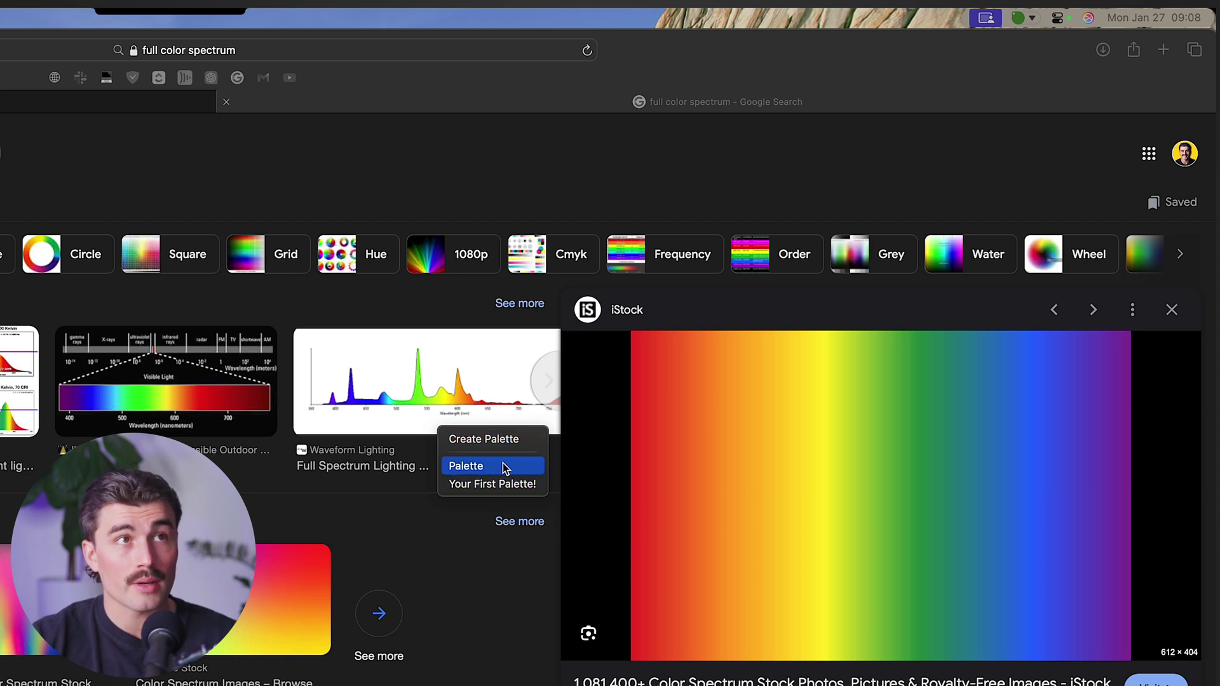
{"action": "left_click", "coordinate": [507, 439]}
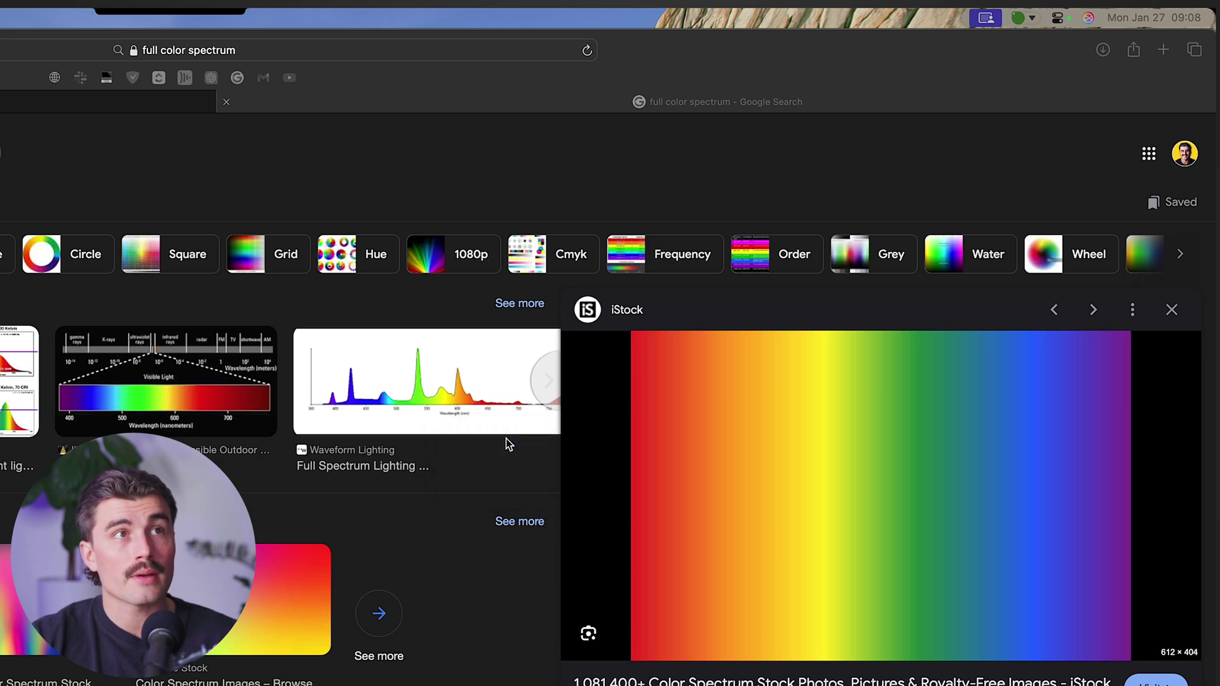